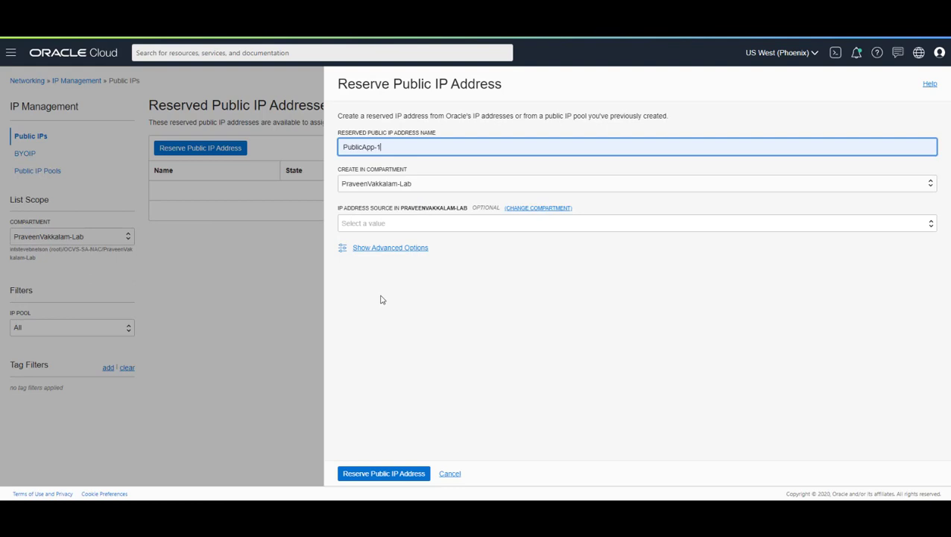
Reserve the public IP address under the name PublicApp-1.
left_click(384, 474)
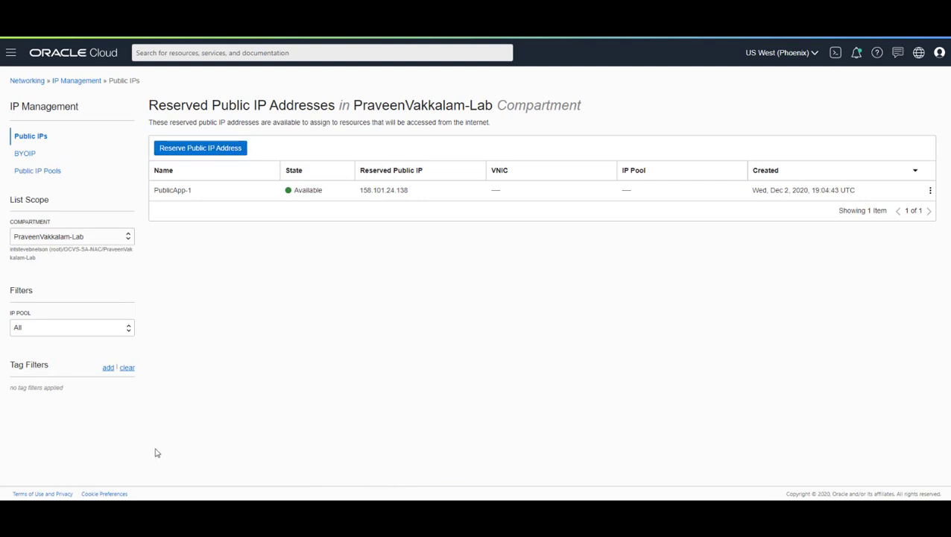
Open the VCN-PHX virtual cloud network and check its internet gateways.
left_click(11, 53)
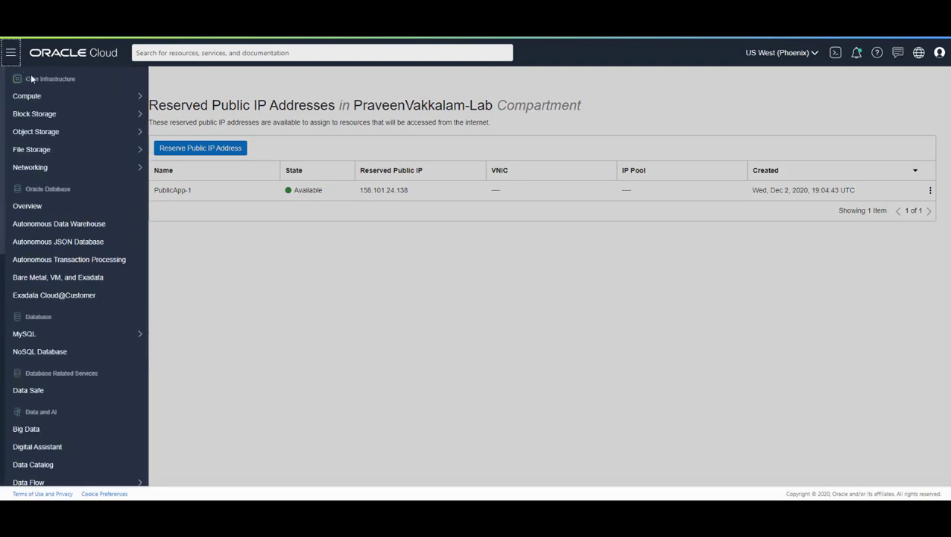
mouse_move(73, 170)
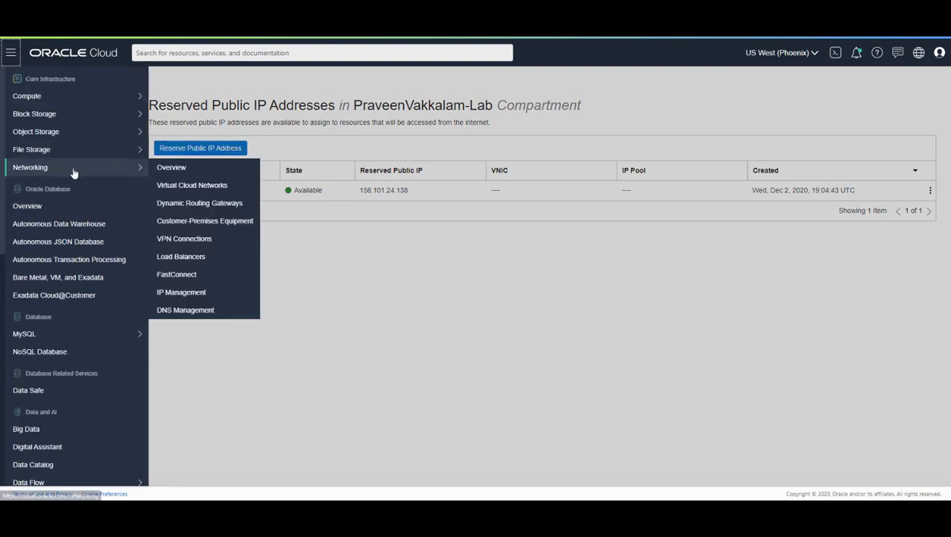
left_click(173, 184)
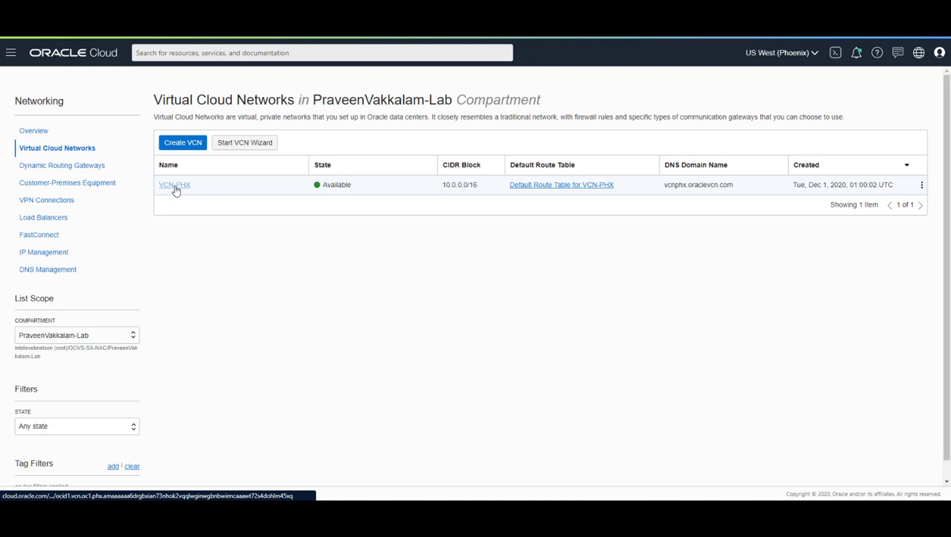
left_click(175, 189)
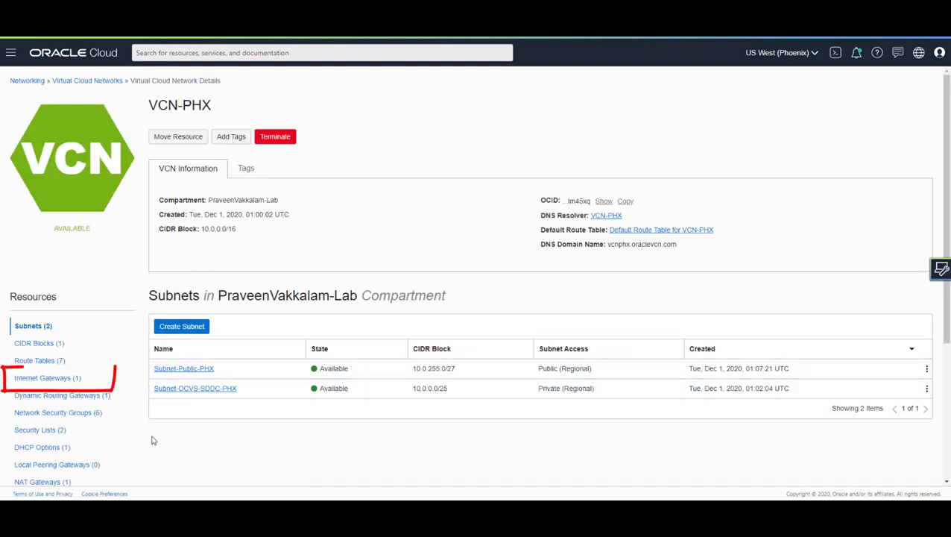
left_click(71, 378)
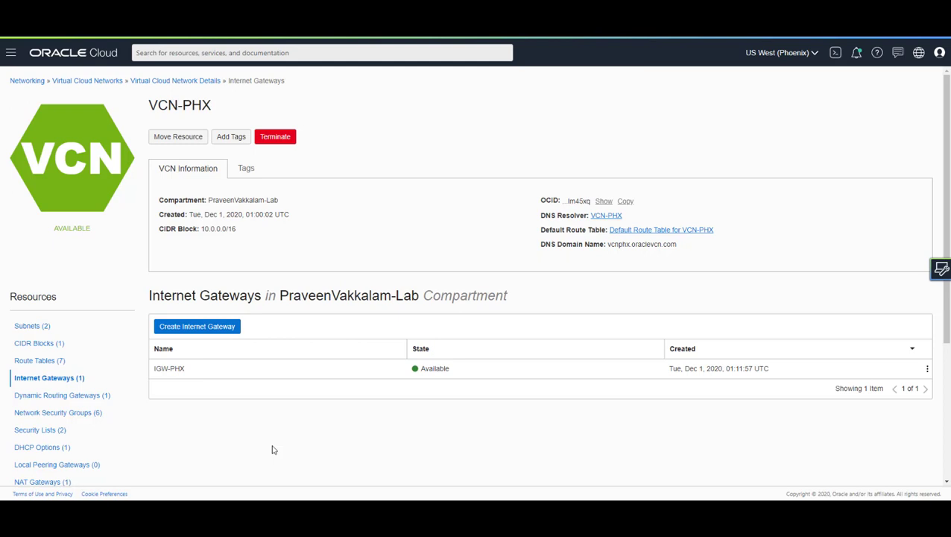
Open the route table assigned to the VLAN-OCVS-SDDC-PHX-NSX Edge Uplink 1 VLAN of VCN-PHX.
scroll(273, 449, "down", 3)
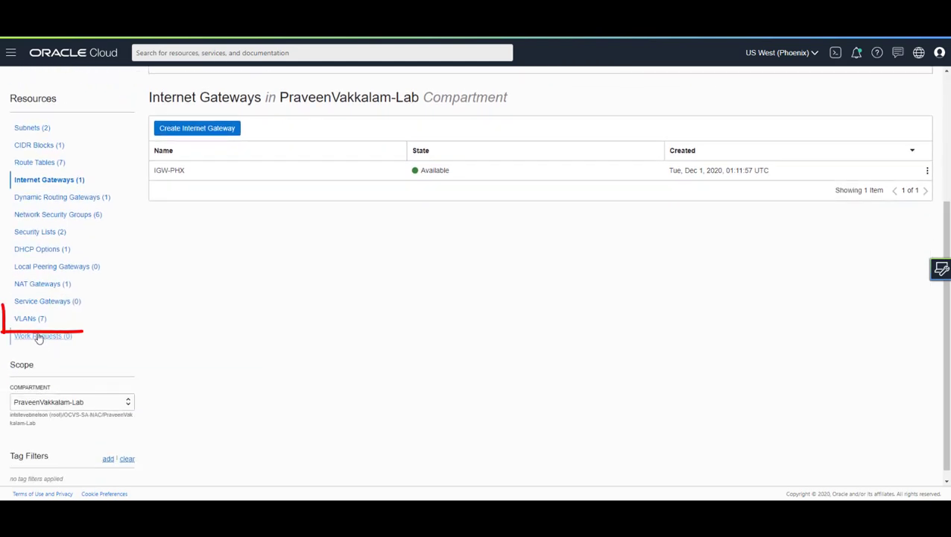
left_click(30, 320)
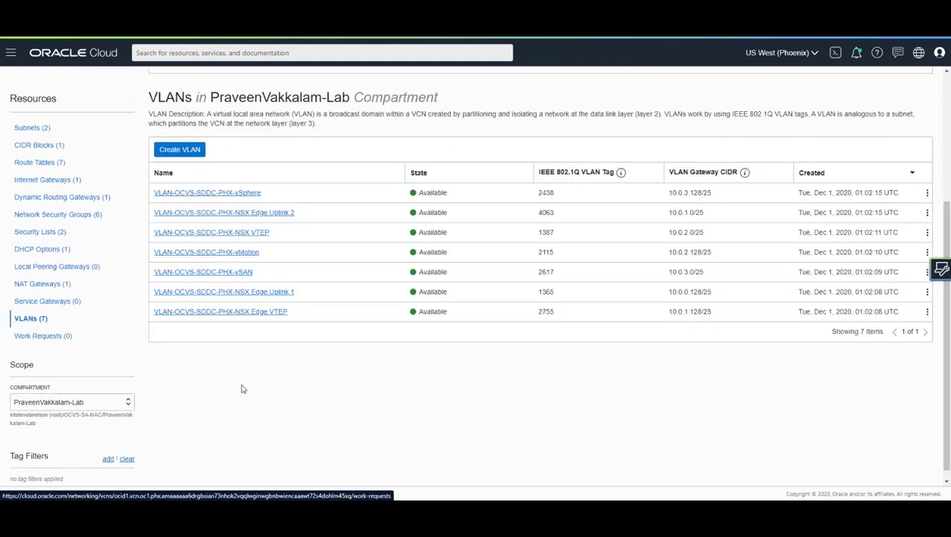
left_click(270, 296)
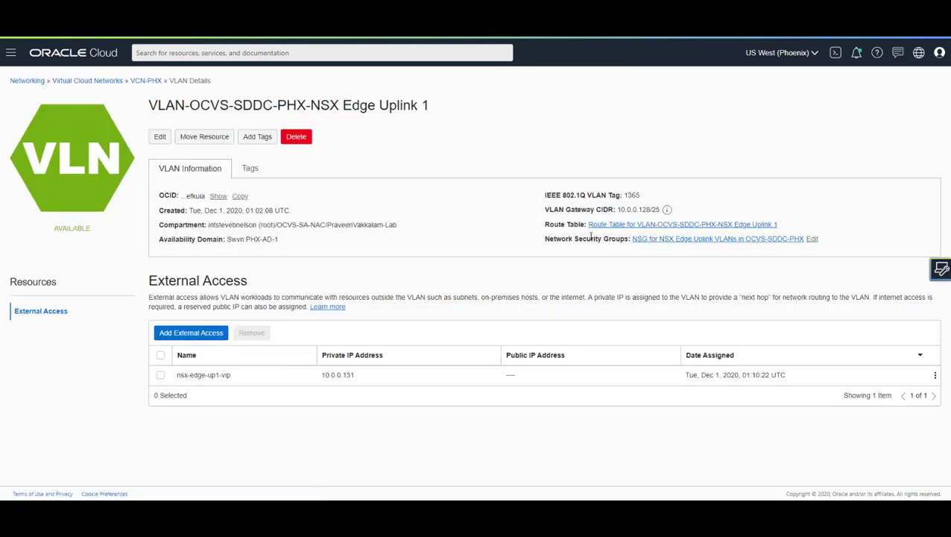
left_click(606, 227)
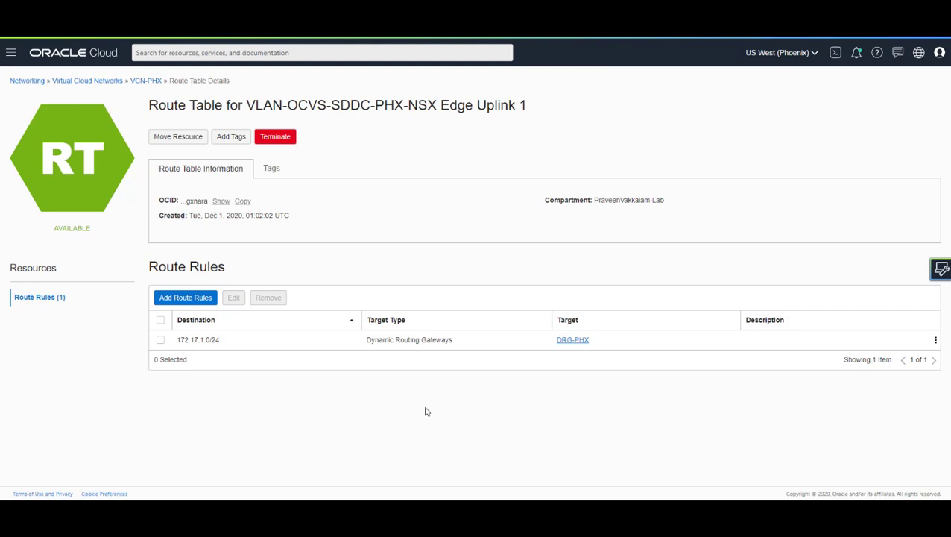
Add a route rule to the Edge Uplink 1 route table sending destination 0.0.0.0/0 to the internet gateway IGW-PHX.
left_click(196, 302)
left_click(674, 207)
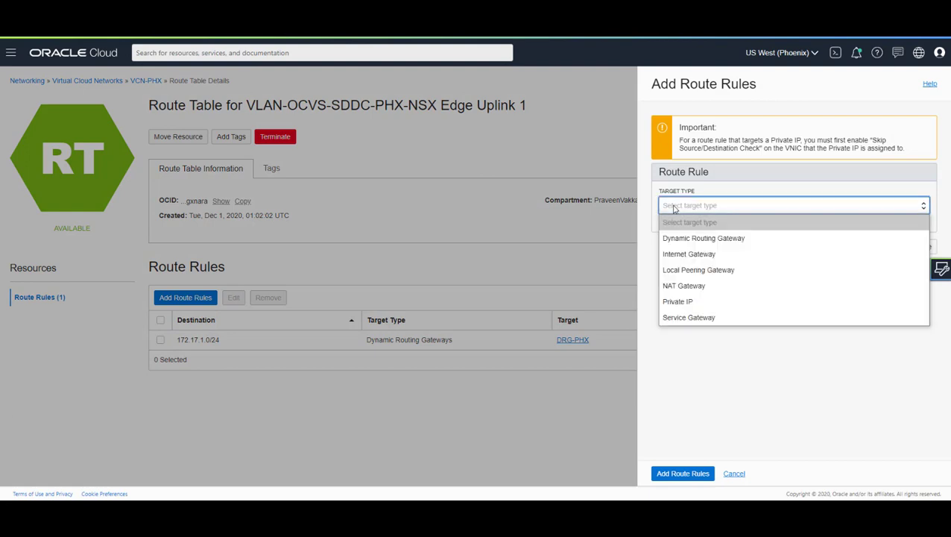
left_click(689, 255)
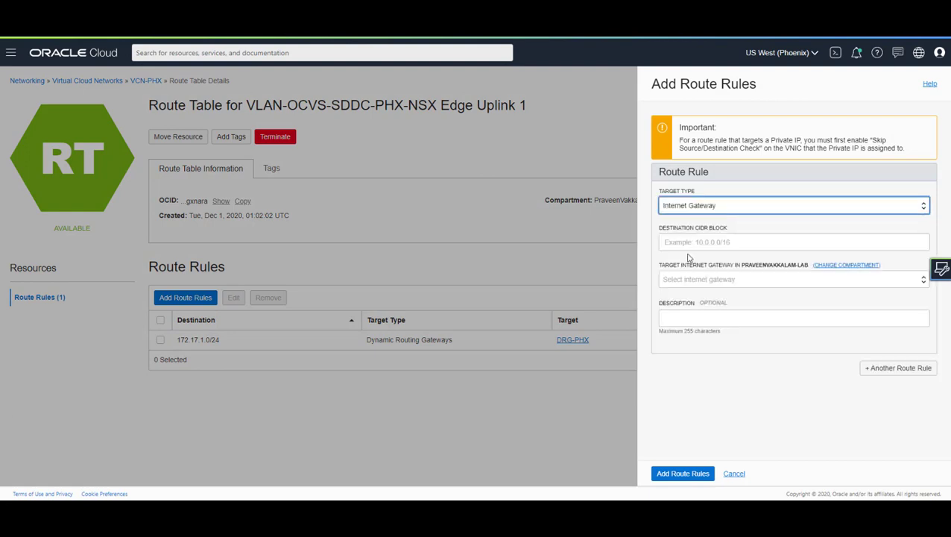
left_click(690, 243)
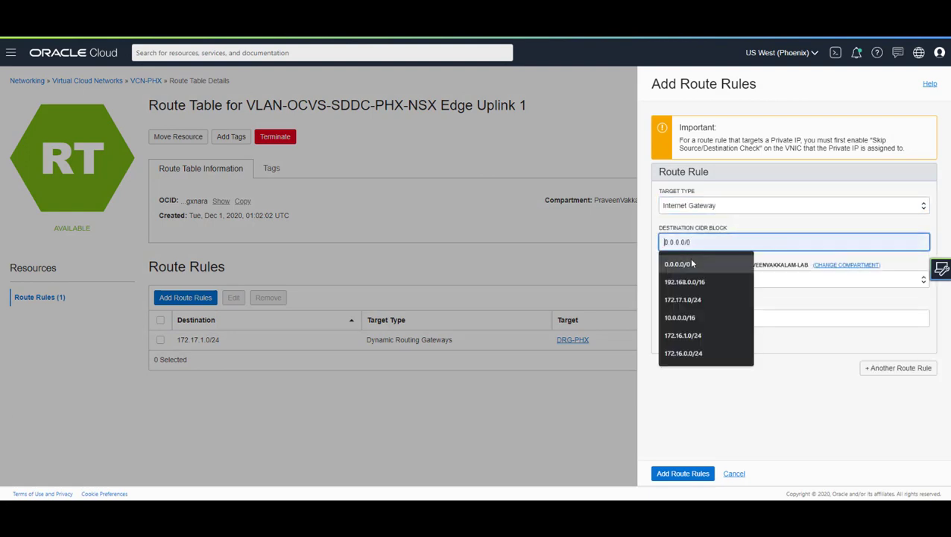
left_click(692, 263)
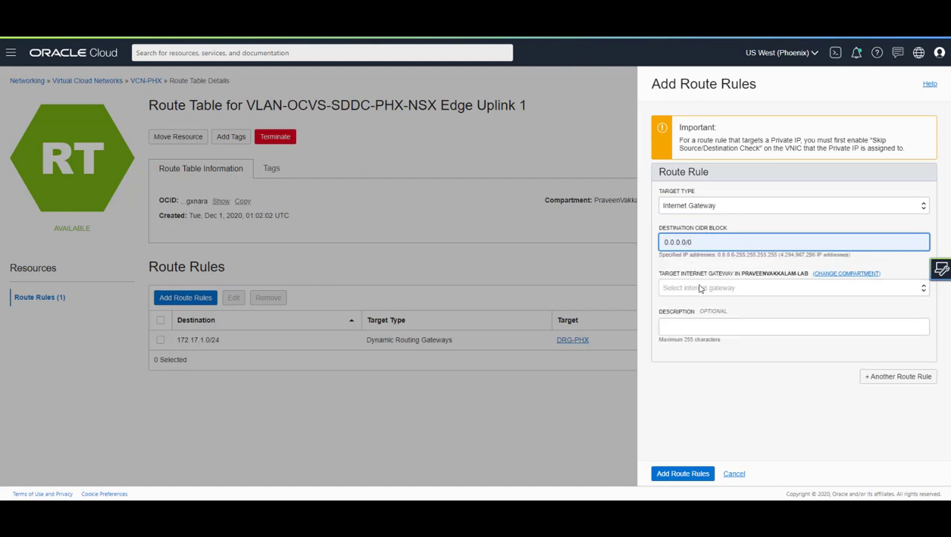
left_click(700, 288)
left_click(699, 320)
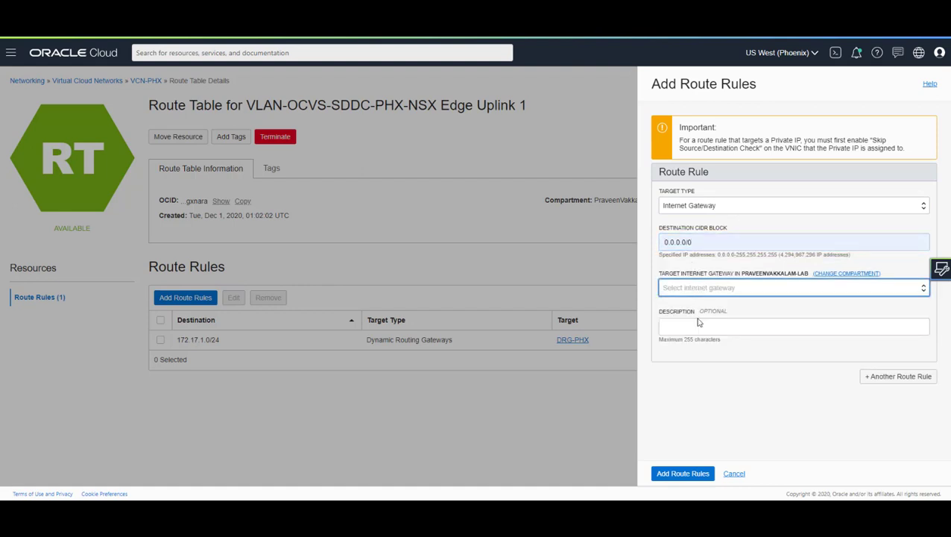
left_click(674, 479)
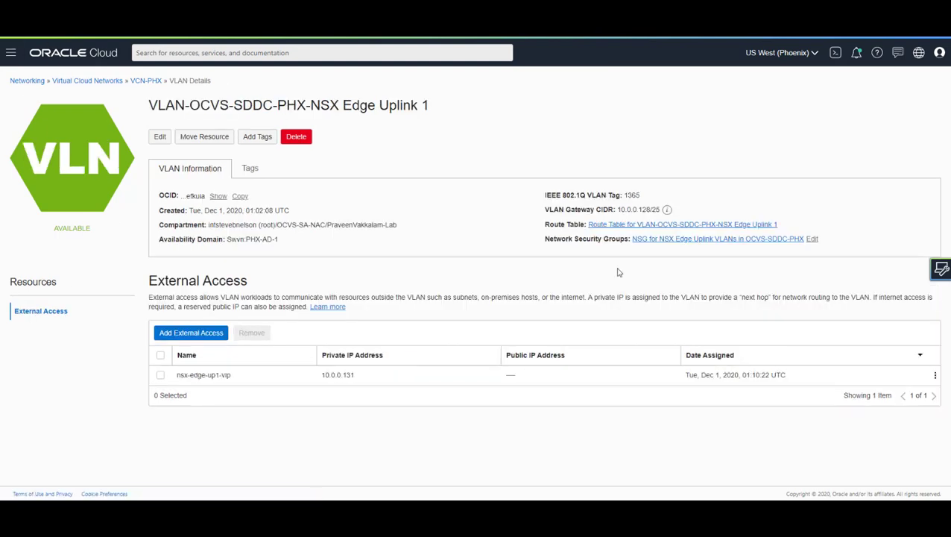
Add an ingress rule to the NSX Edge Uplink VLANs' network security group allowing all protocols from source CIDR 0.0.0.0/0.
left_click(640, 241)
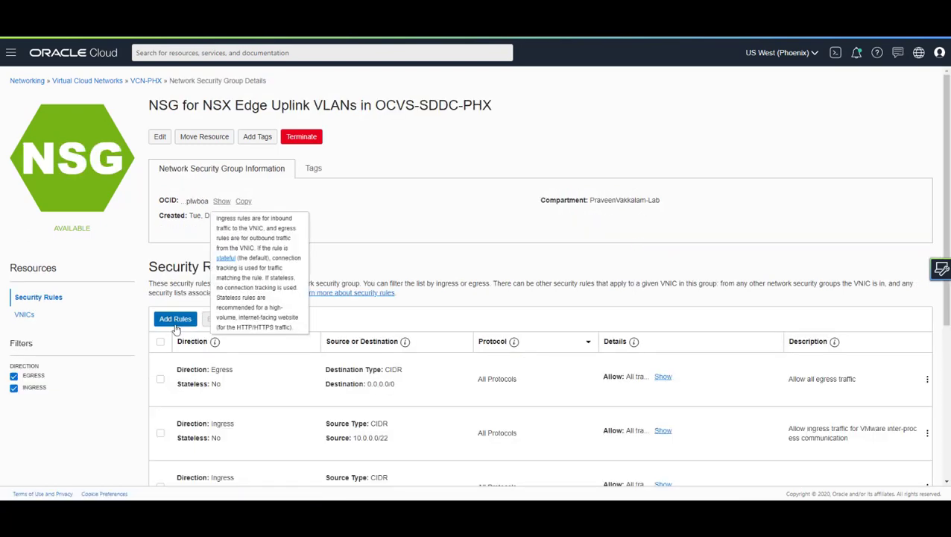
left_click(175, 325)
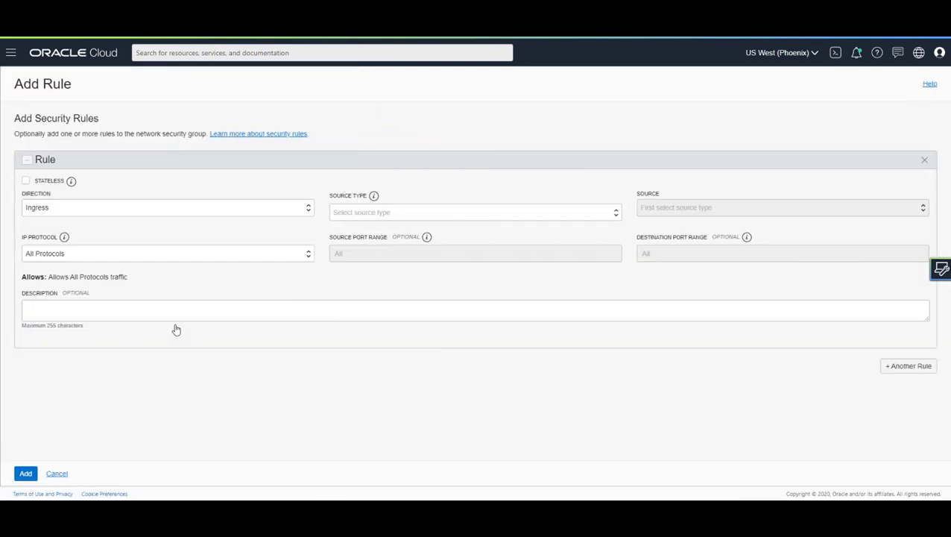
left_click(366, 213)
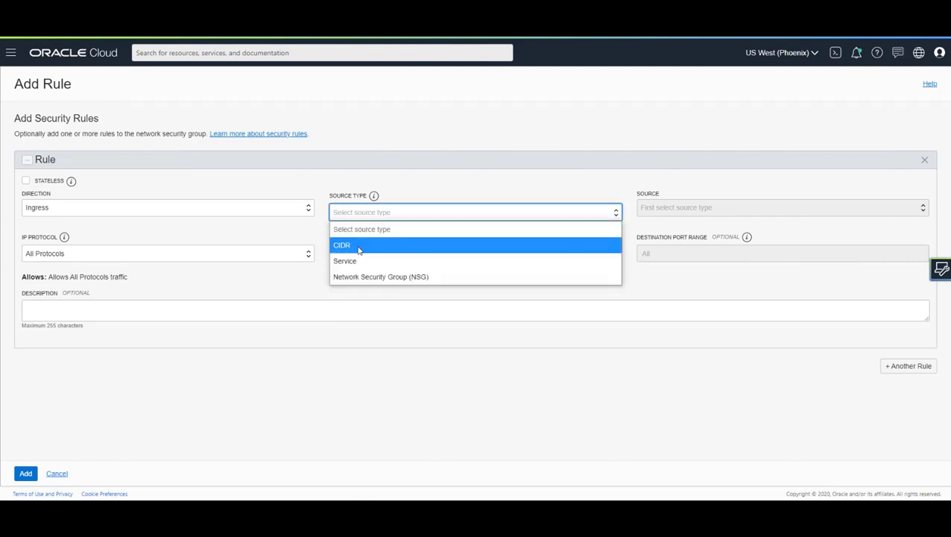
left_click(359, 246)
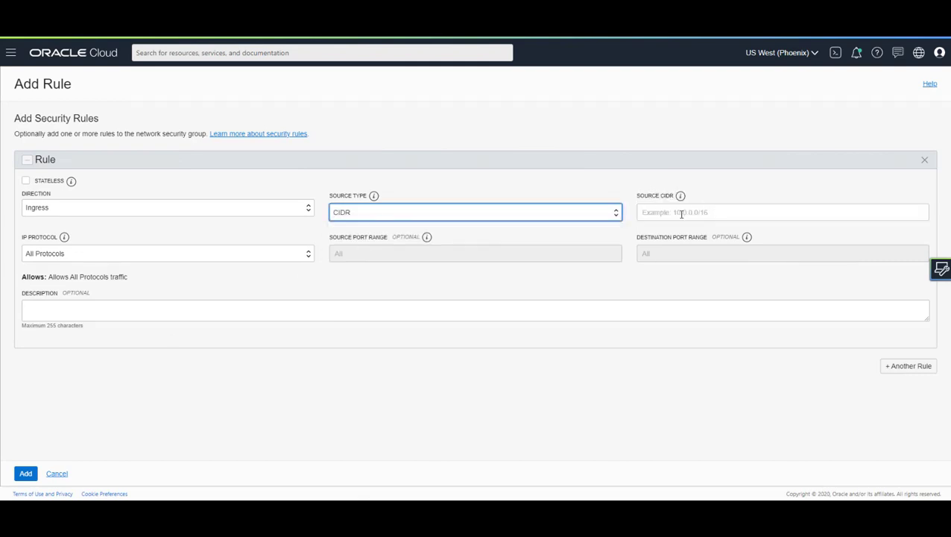
left_click(681, 213)
left_click(669, 236)
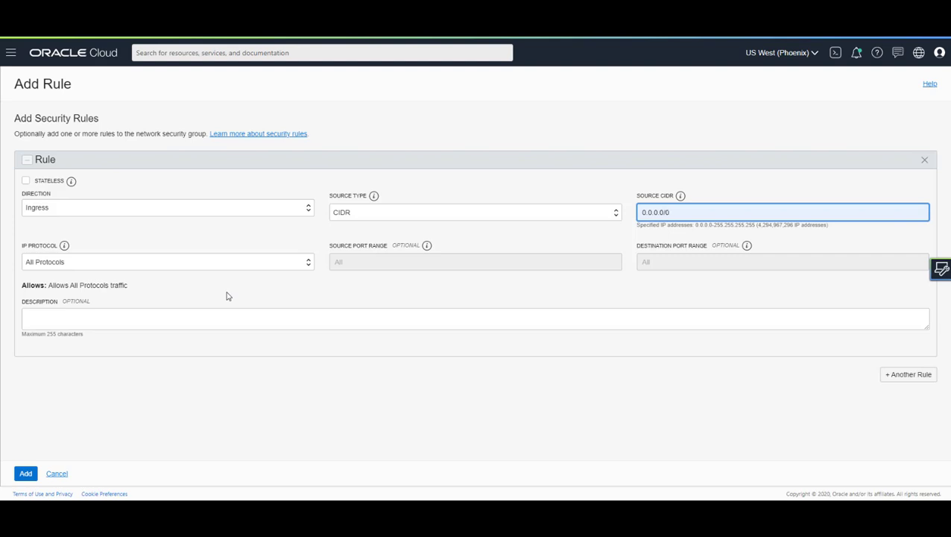
left_click(22, 475)
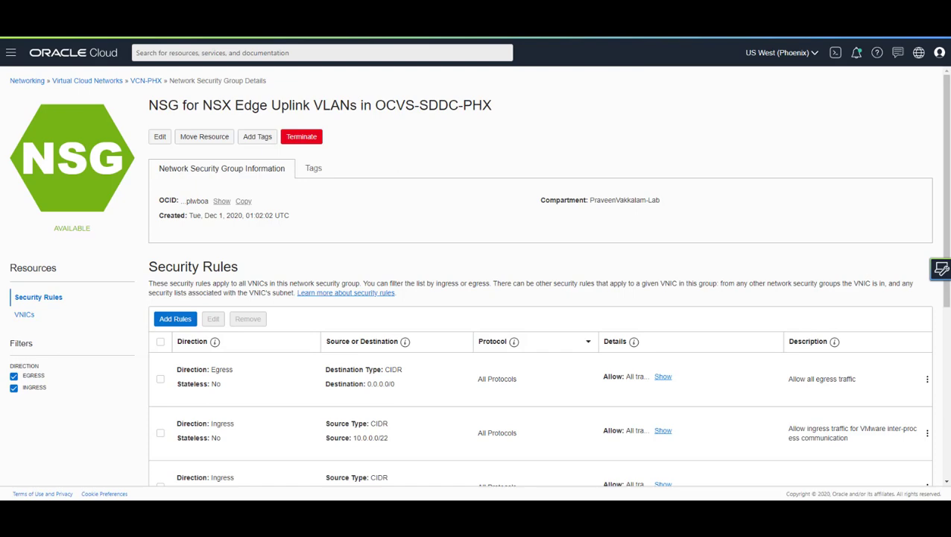
Add public external access named OEL-PHX-01 to the NSX Edge Uplink 1 VLAN, using the existing reserved public IP PublicApp-1 and no specified private IP.
key("alt+Left")
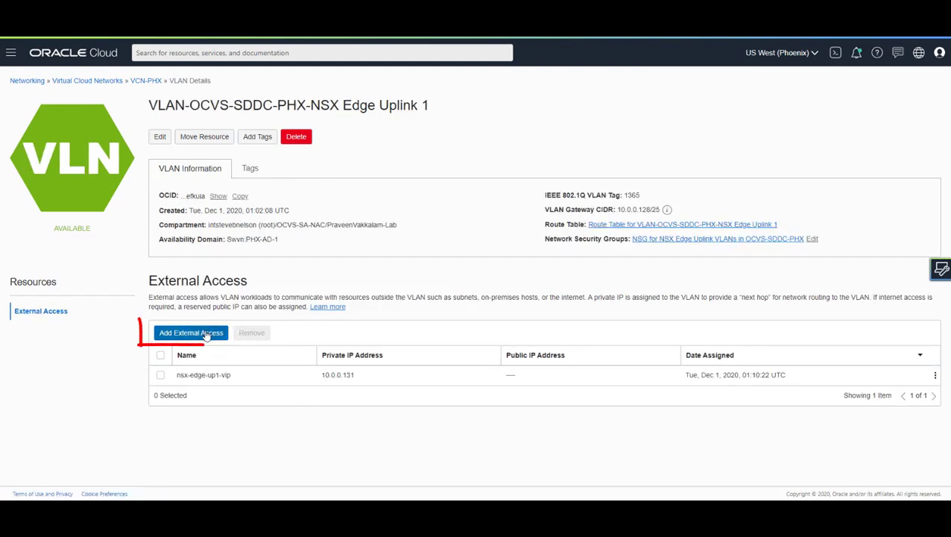
left_click(207, 335)
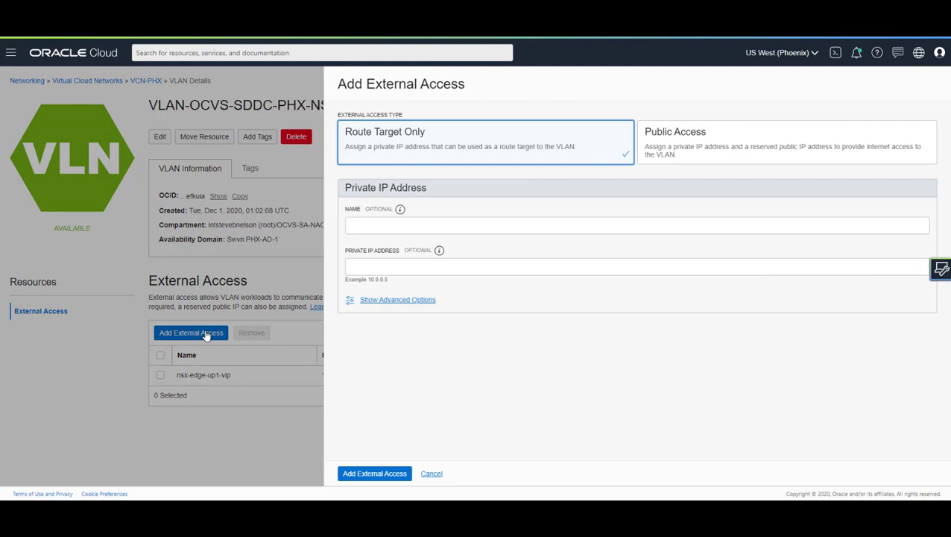
left_click(693, 153)
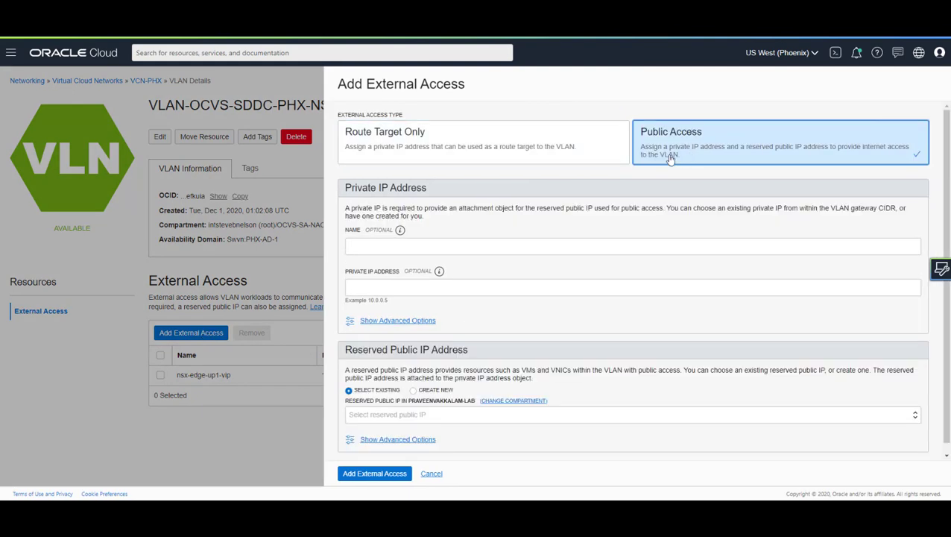
left_click(426, 246)
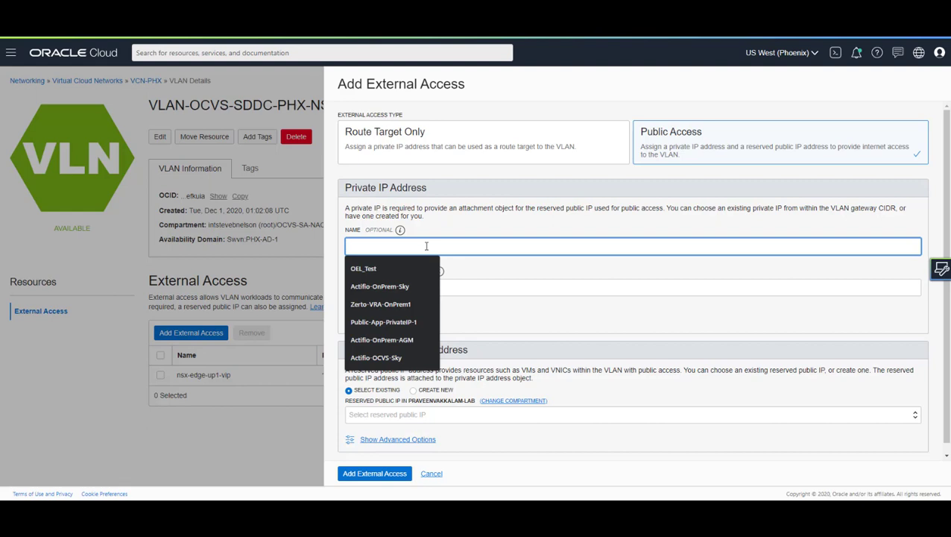
type("OEL-P")
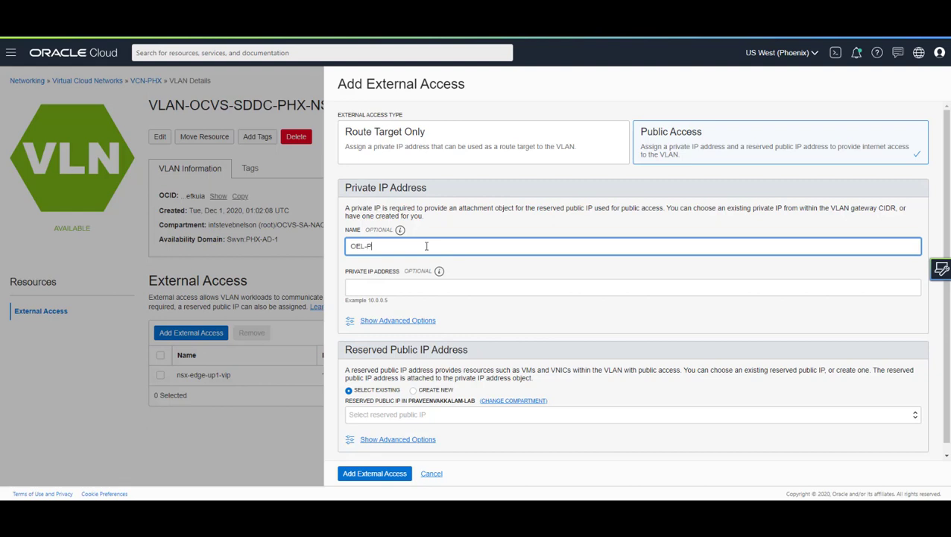
type("HX-01")
left_click(396, 288)
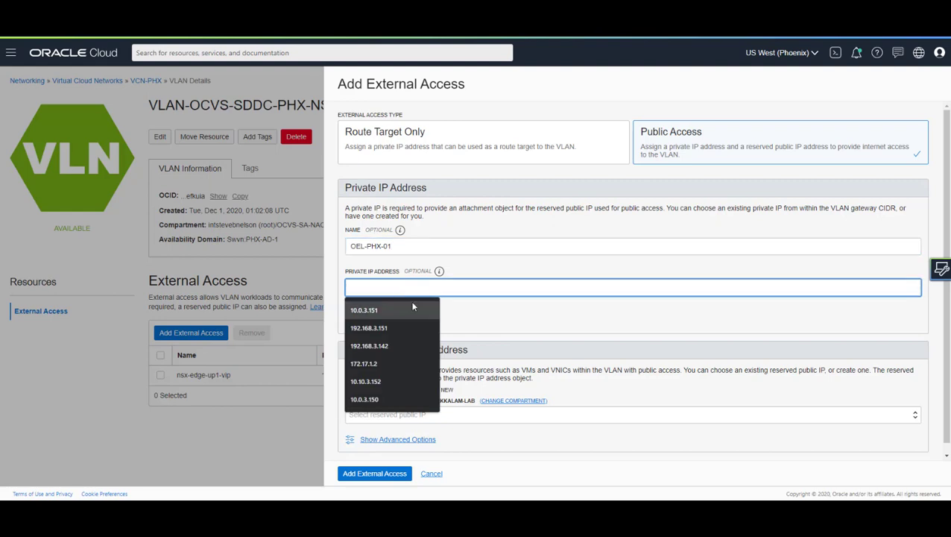
left_click(487, 421)
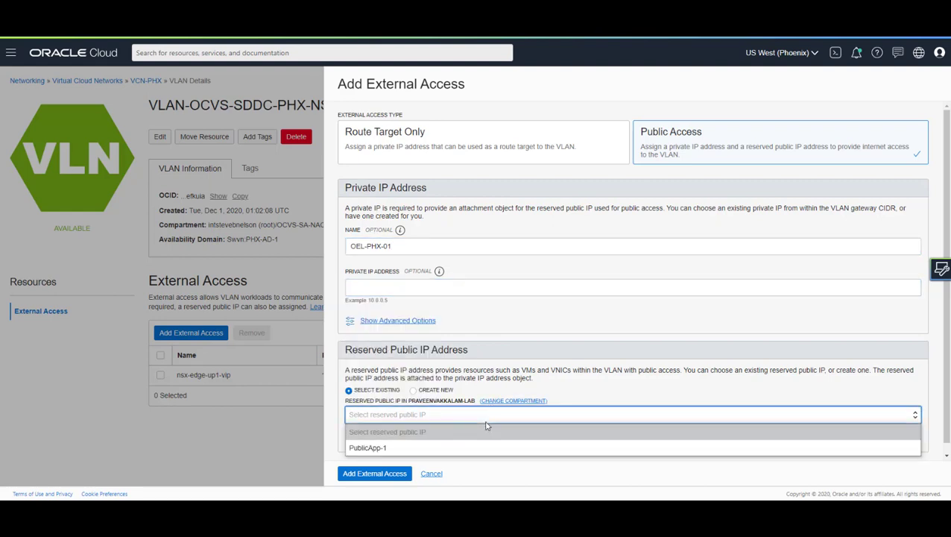
left_click(478, 446)
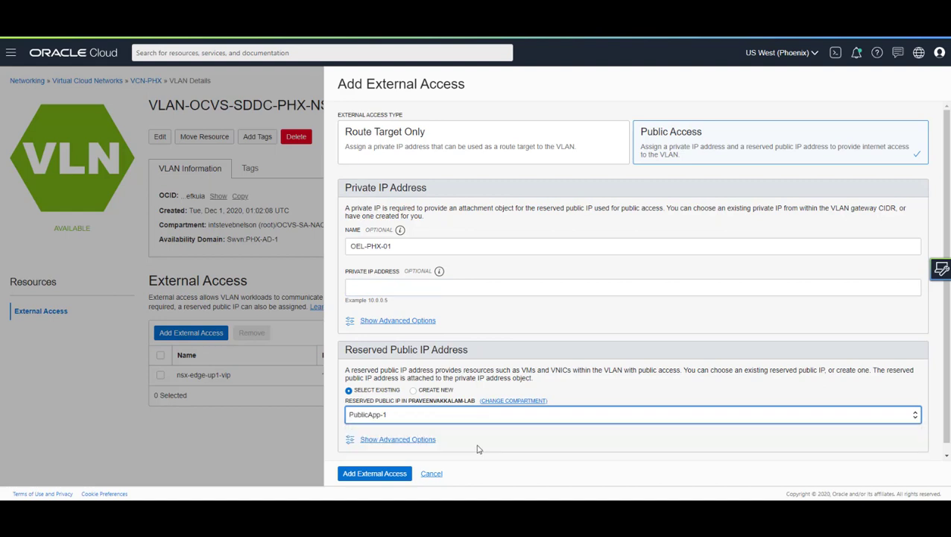
left_click(391, 475)
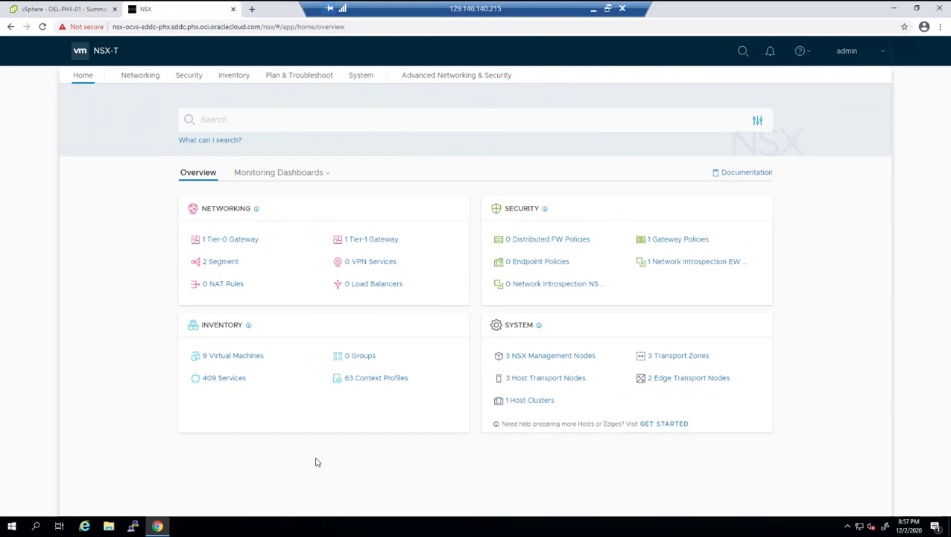
Start a new NAT rule on the Tier-0 logical router in NSX-T's advanced networking, with priority 1000 and action DNAT.
left_click(439, 77)
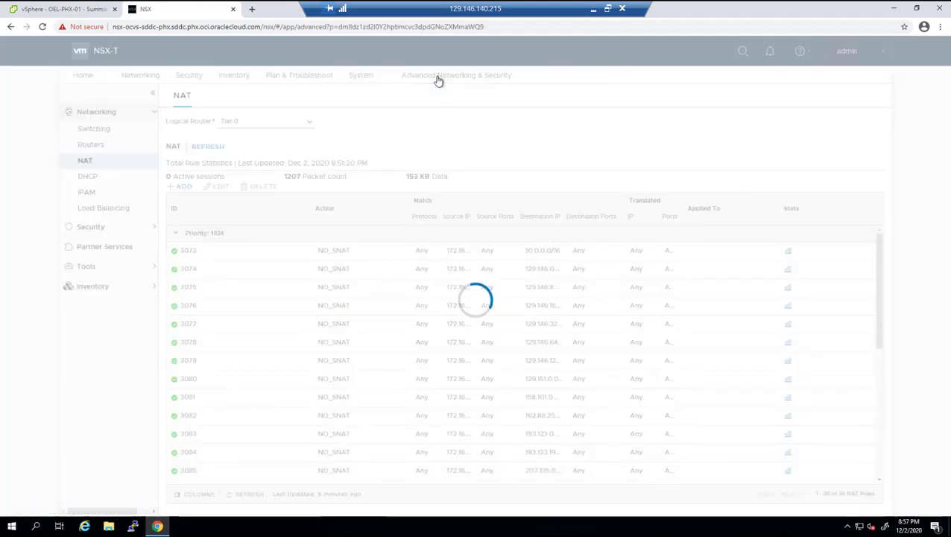
left_click(104, 166)
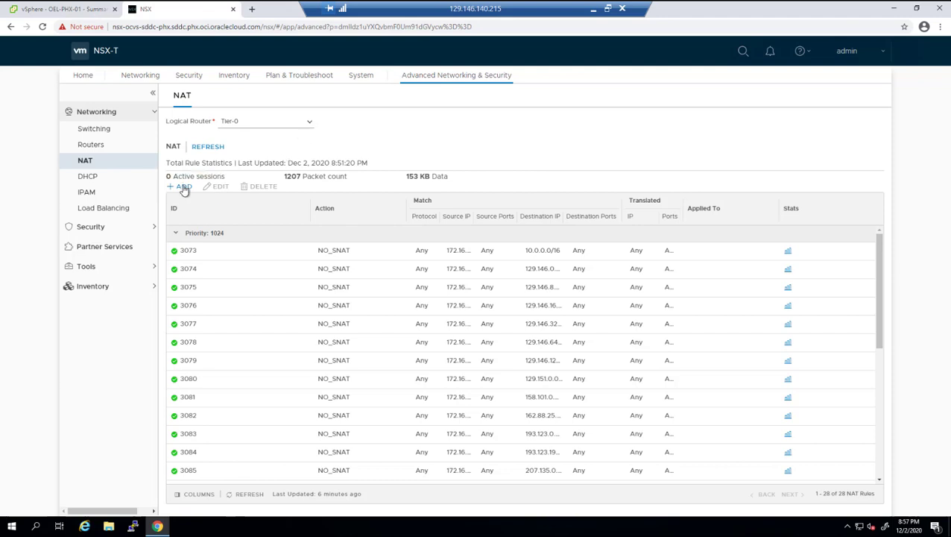
left_click(183, 187)
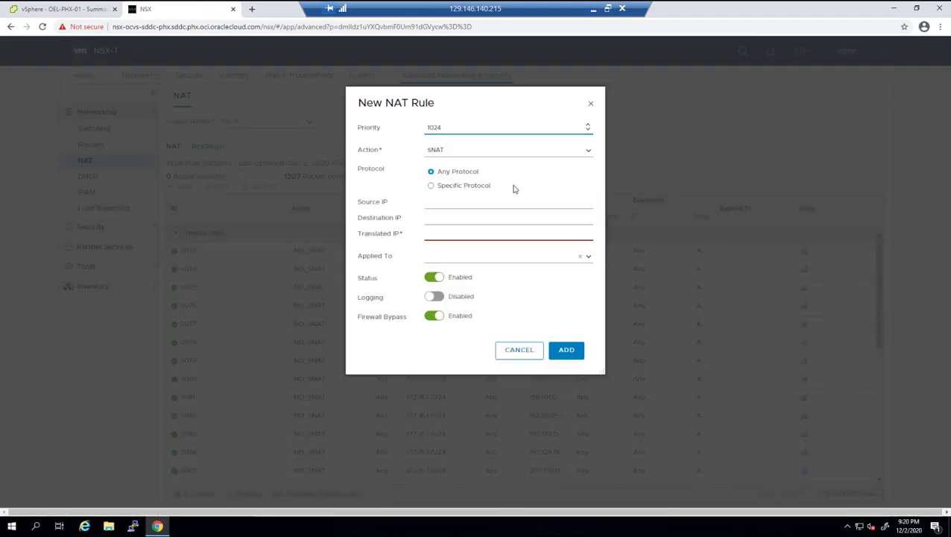
key("BackSpace")
key("BackSpace")
type("00")
left_click(452, 149)
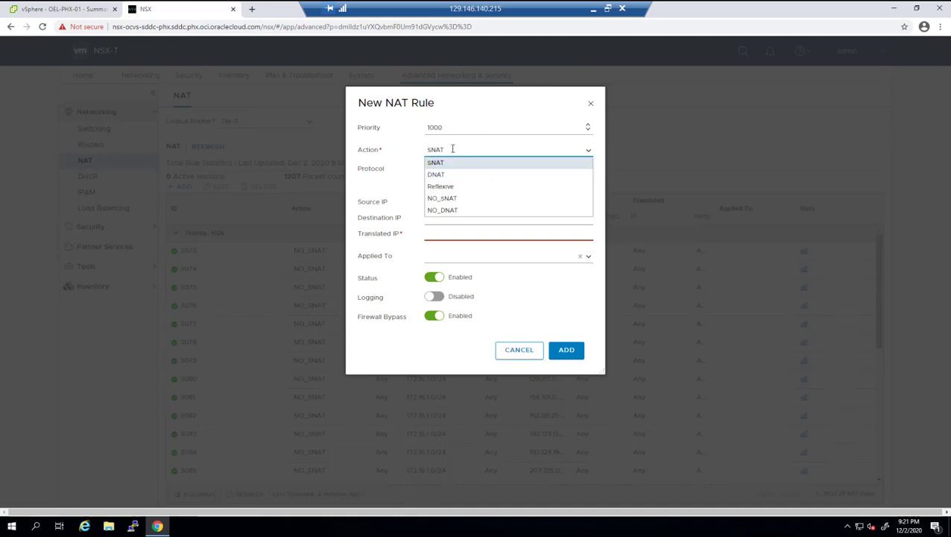
left_click(450, 175)
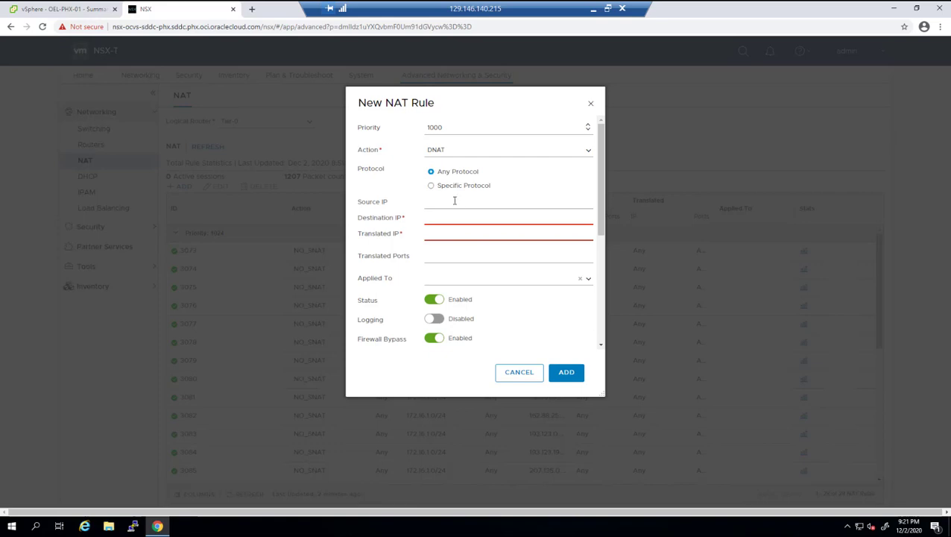
Set the DNAT rule's source IP to 0.0.0.0/0, destination IP to 10.0.0.130 and translated IP to 172.16.1.2, and add the rule.
left_click(453, 203)
left_click(448, 261)
left_click(454, 219)
type("10.0.0.136")
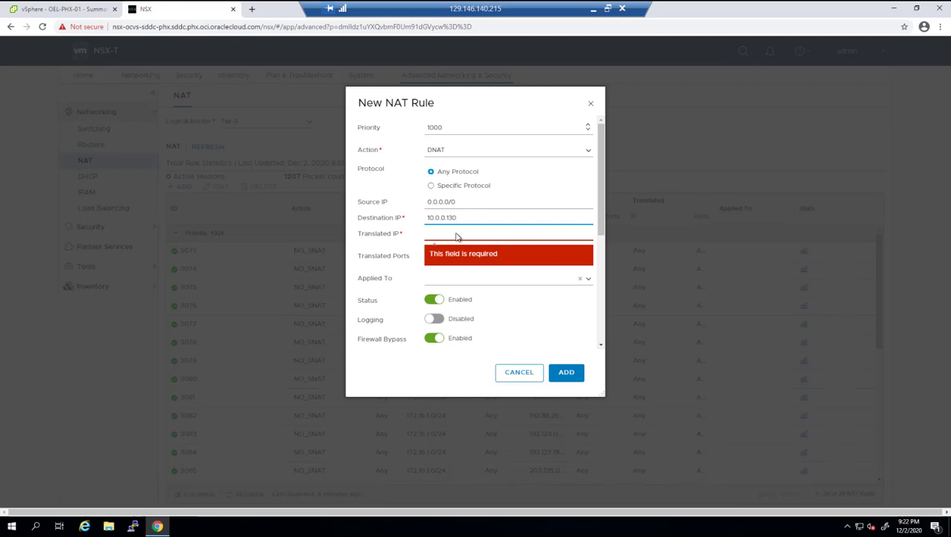
left_click(456, 235)
type("172.16.1.2")
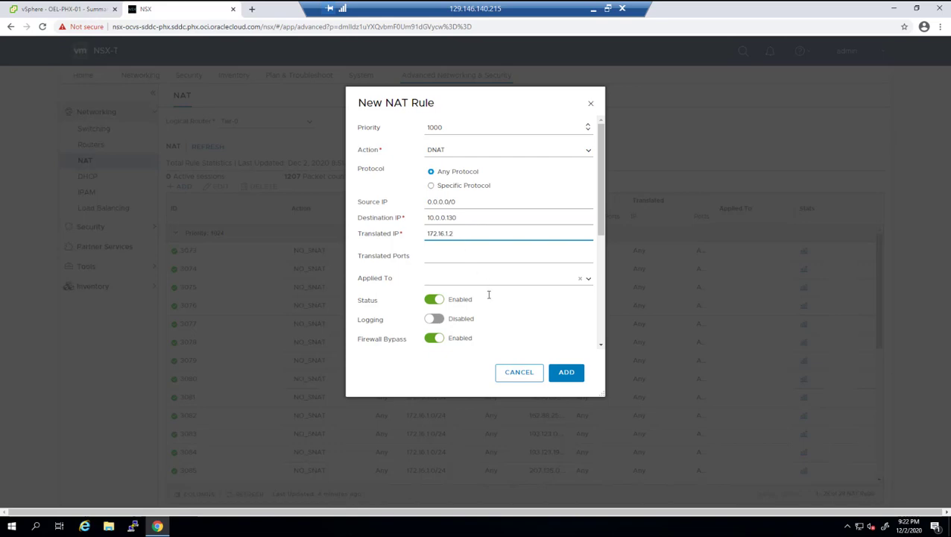
left_click(564, 372)
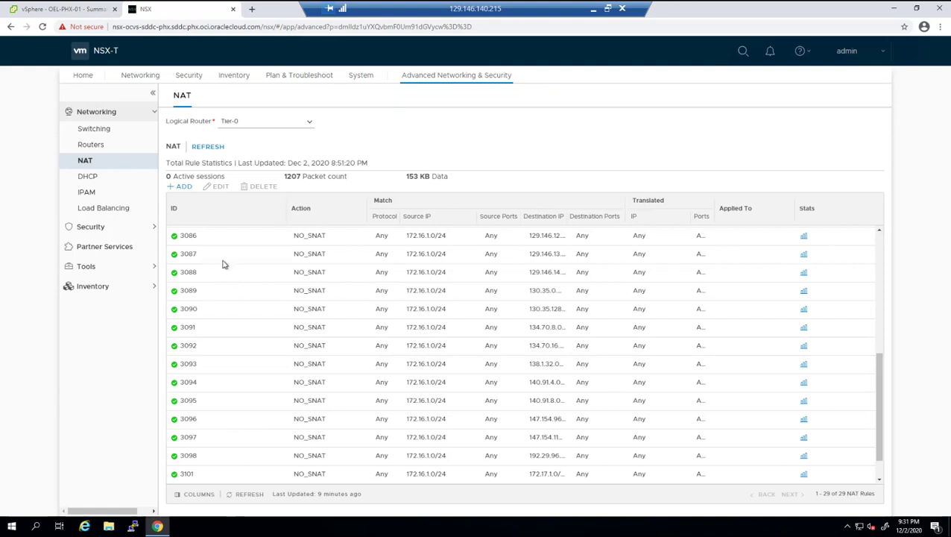
Add an SNAT rule on Tier-0 with priority 1026, source IP 172.16.1.2, destination IP 0.0.0.0/0 and translated IP 10.0.0.130.
left_click(183, 187)
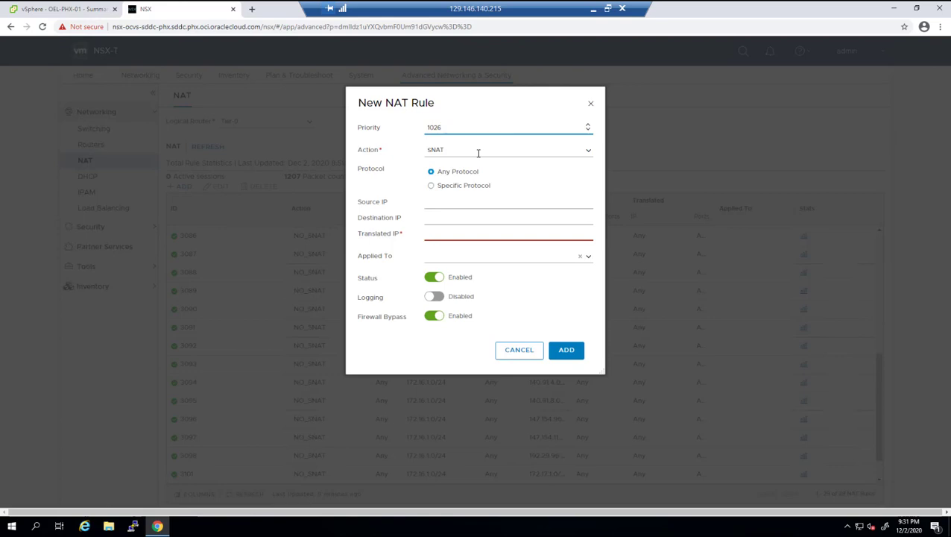
left_click(457, 201)
type("172.16.1.2")
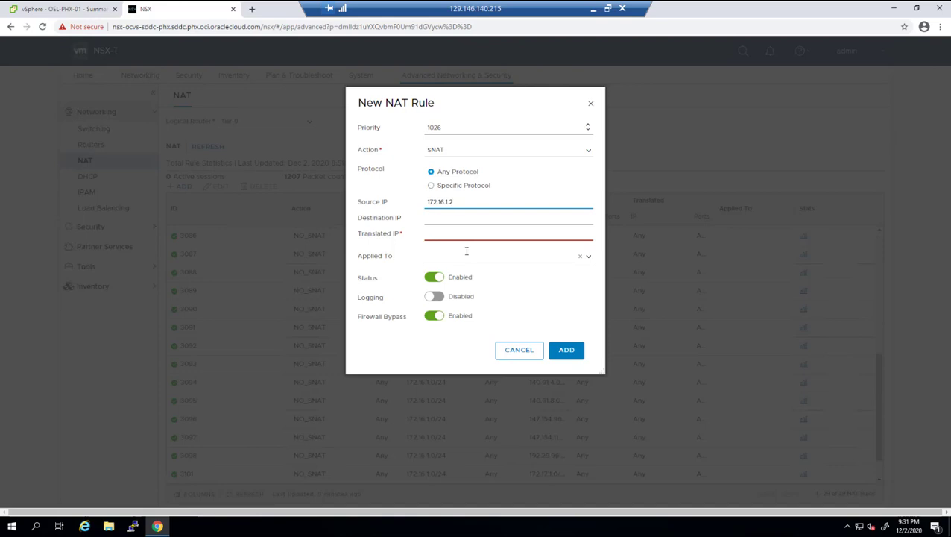
left_click(450, 221)
type("0.0.0.0/0")
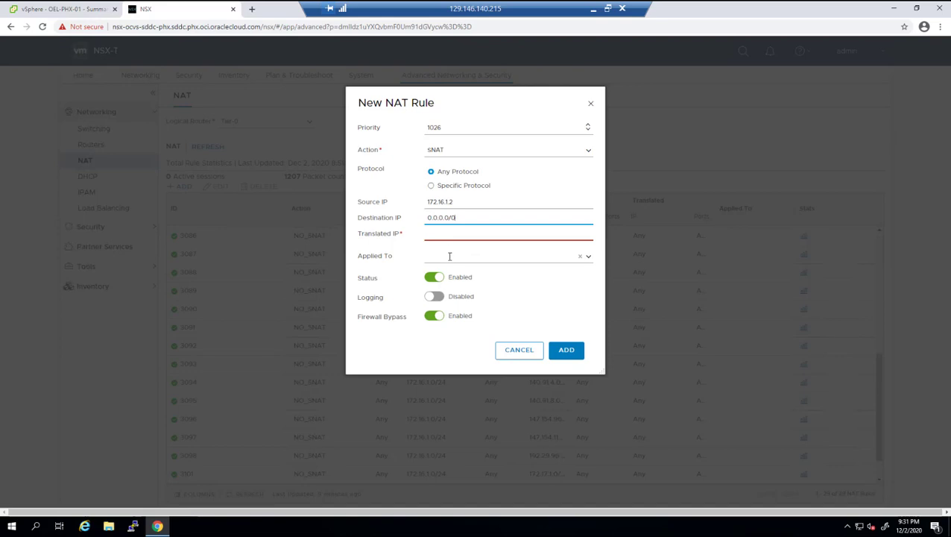
left_click(444, 236)
type("10.0.0.130")
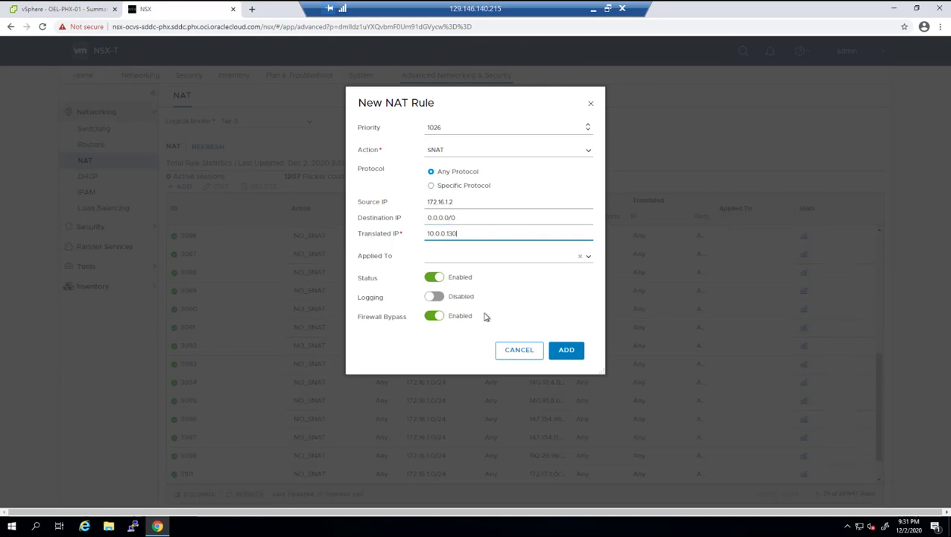
left_click(567, 351)
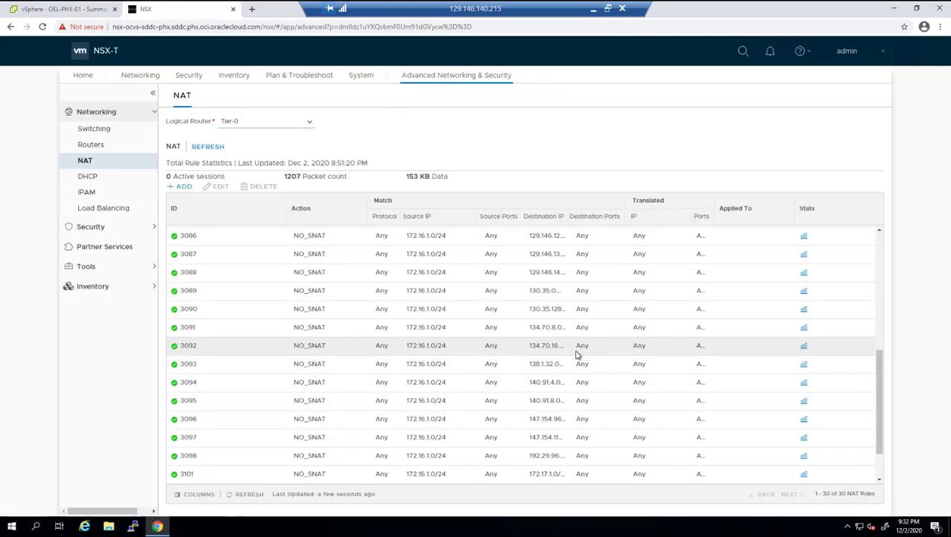
Delete the priority 1026 SNAT rule that translates source 172.16.1.0/24 to 10.0.0.131.
scroll(577, 355, "down", 1)
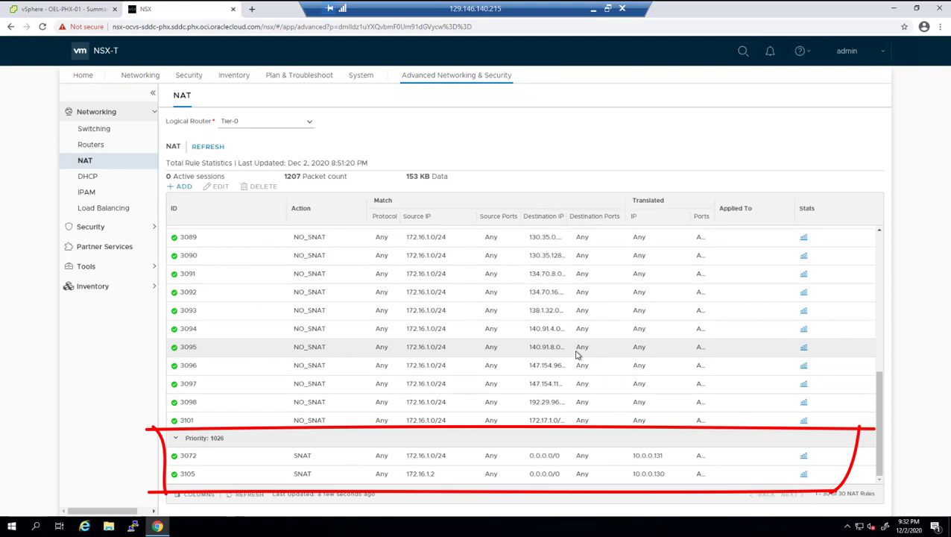
left_click(486, 455)
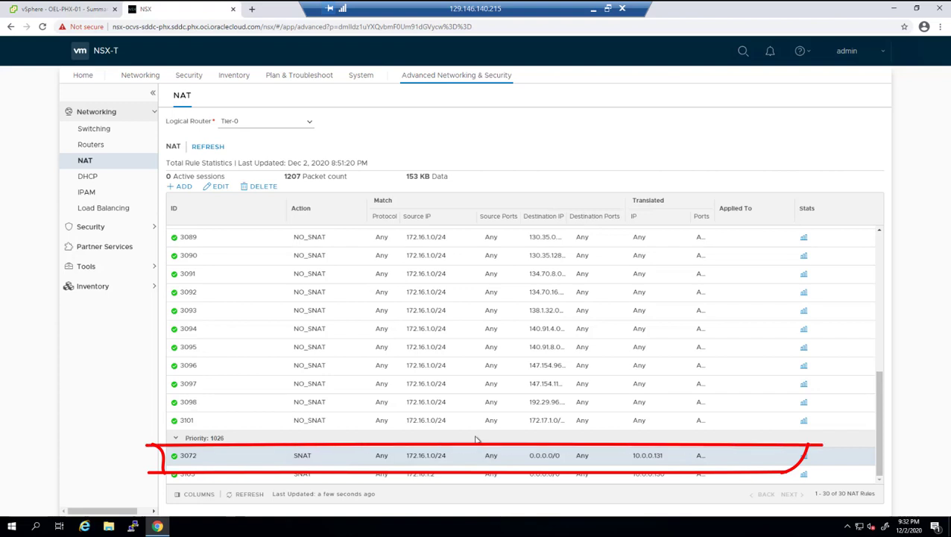
left_click(262, 187)
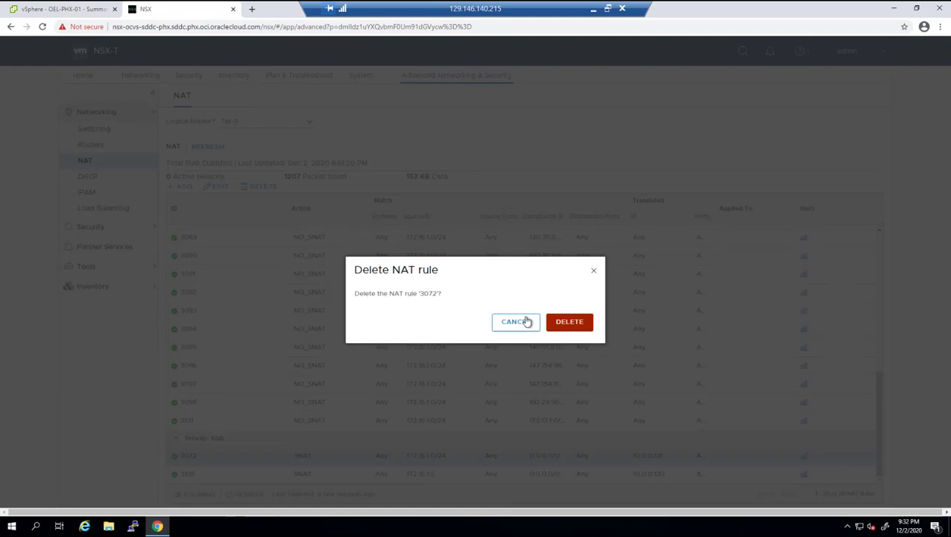
left_click(559, 323)
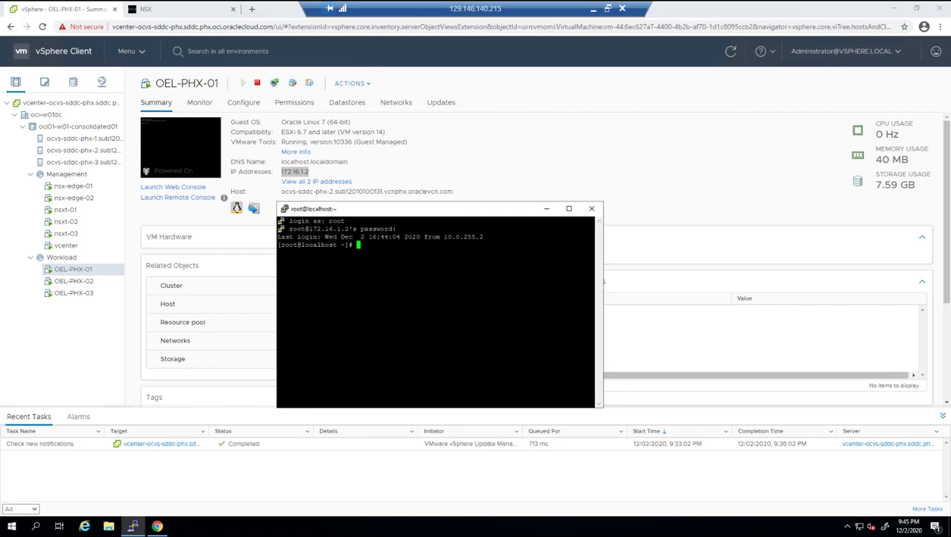
Test outbound internet access from the OEL-PHX-01 SSH session by pinging 8.8.8.8, and stop the ping.
type("ping 8.8.8.8")
key("Return")
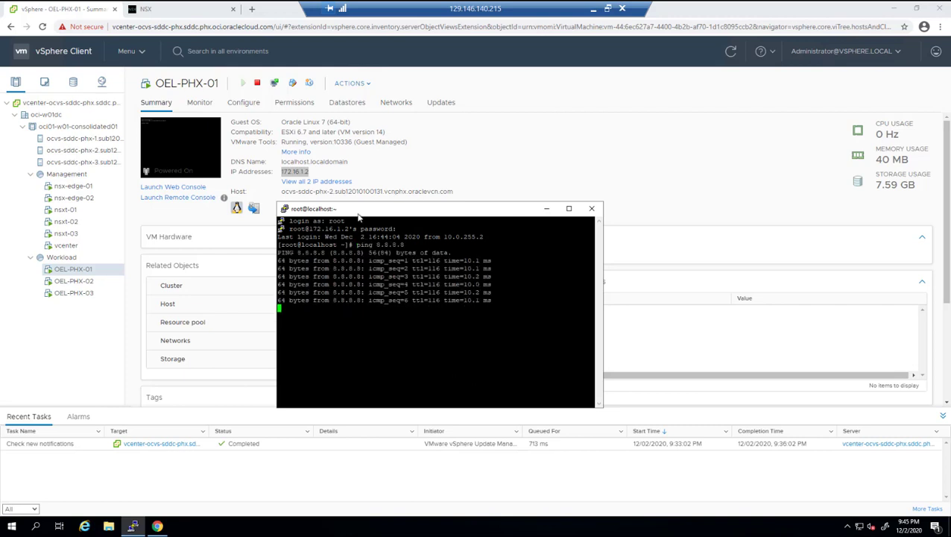
key("ctrl+c")
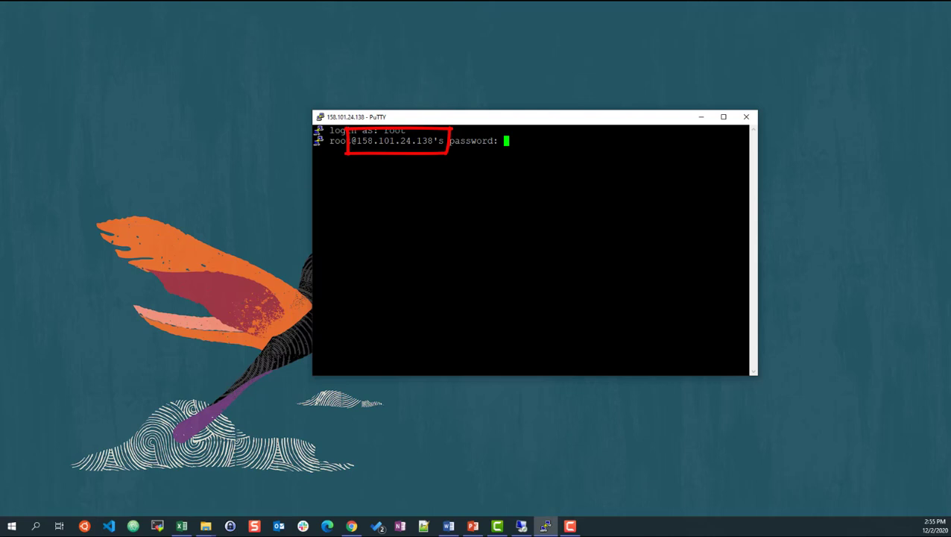
Log in as root over SSH to public IP 158.101.24.138 with the account password and list the network interfaces with ip a.
key("Return")
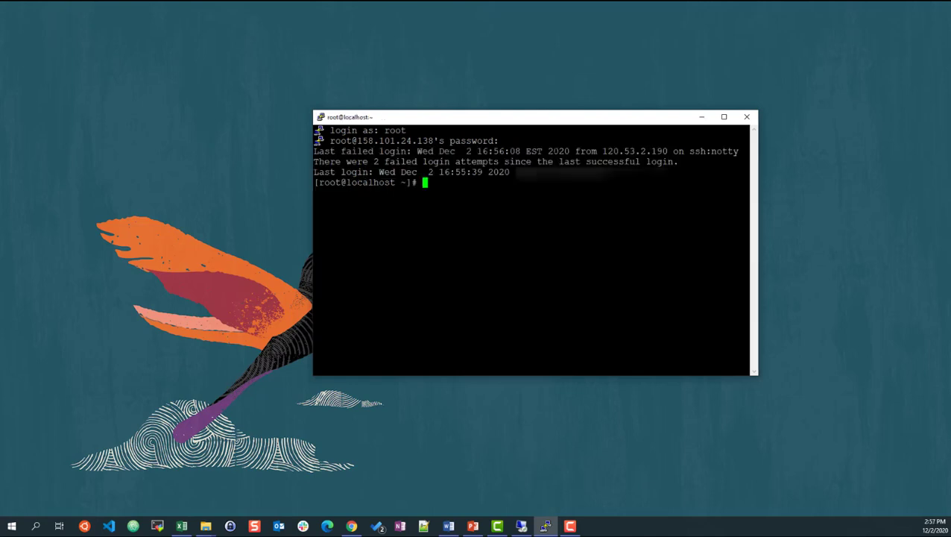
type("ip a")
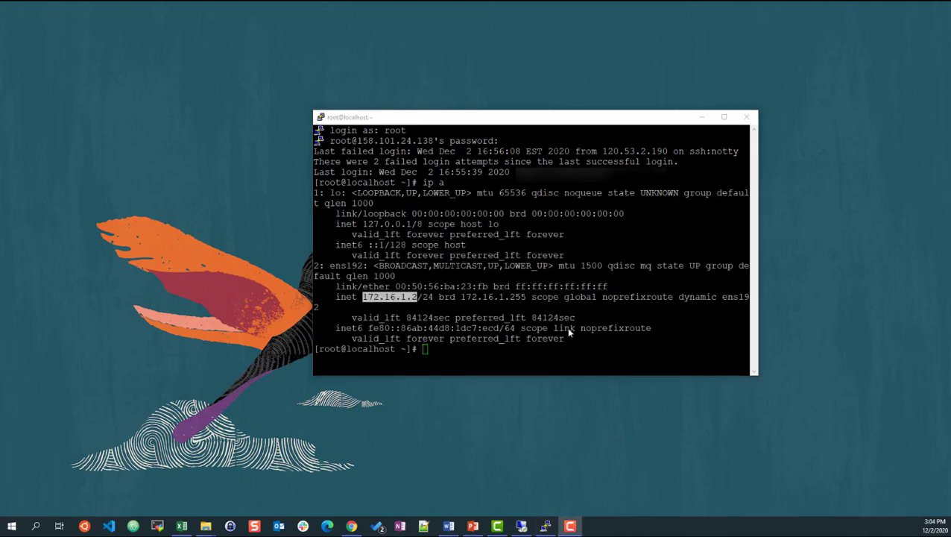